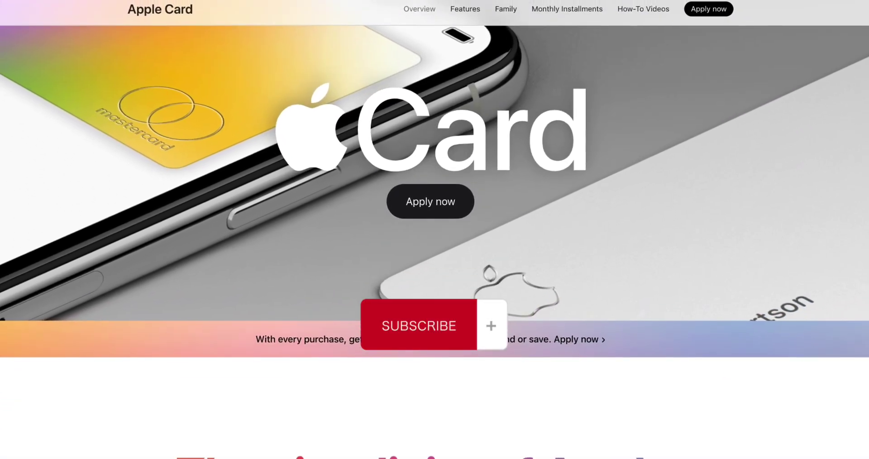
Step: Scroll down through Wallet's Add to Wallet list to reach the Apply for Apple Card option
{"action": "scroll", "coordinate": [434, 226], "scroll_direction": "down", "scroll_amount": 4}
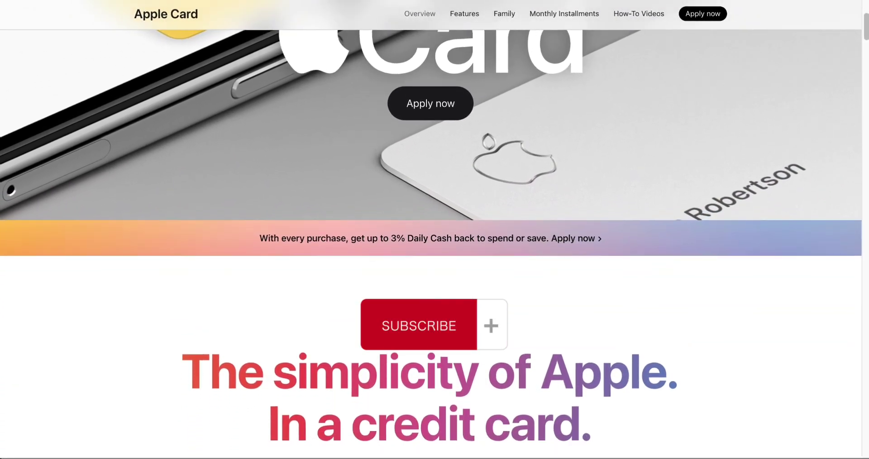
{"action": "scroll", "coordinate": [413, 330], "scroll_direction": "down", "scroll_amount": 5}
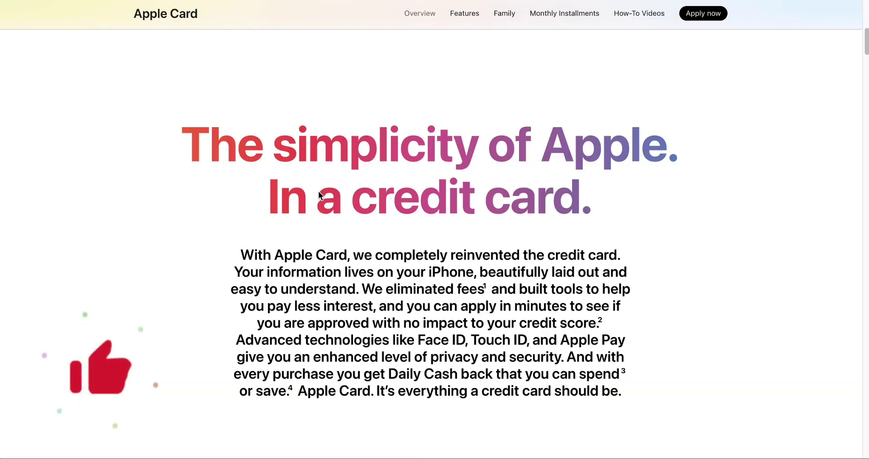
{"action": "scroll", "coordinate": [188, 222], "scroll_direction": "down", "scroll_amount": 3}
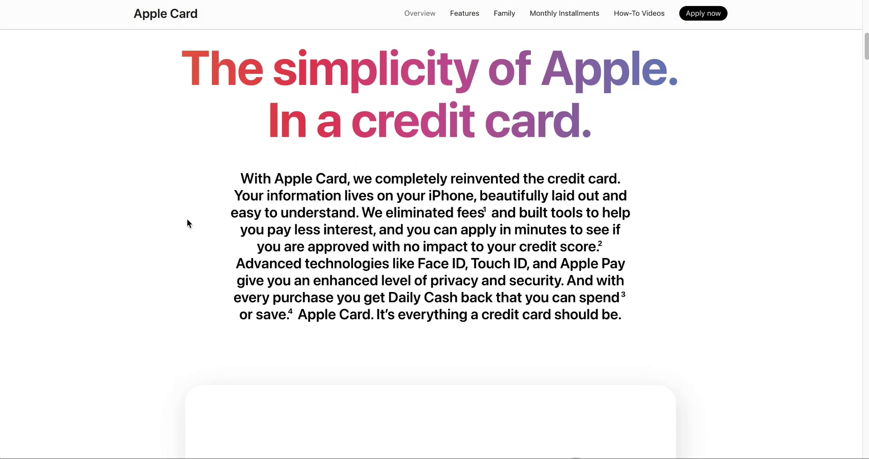
{"action": "scroll", "coordinate": [187, 223], "scroll_direction": "down", "scroll_amount": 8}
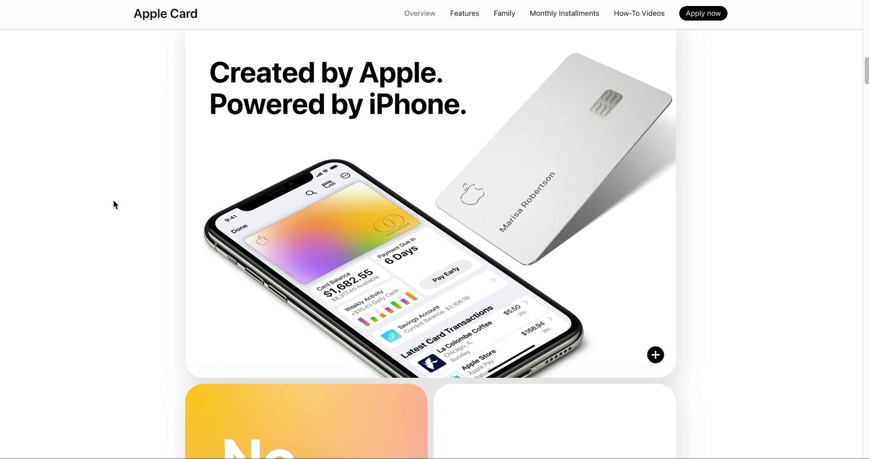
{"action": "scroll", "coordinate": [113, 200], "scroll_direction": "down", "scroll_amount": 7}
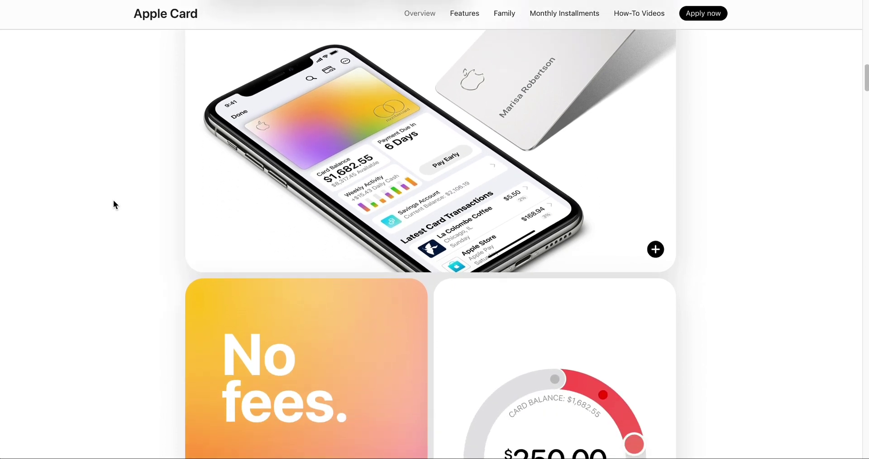
{"action": "scroll", "coordinate": [113, 202], "scroll_direction": "down", "scroll_amount": 6}
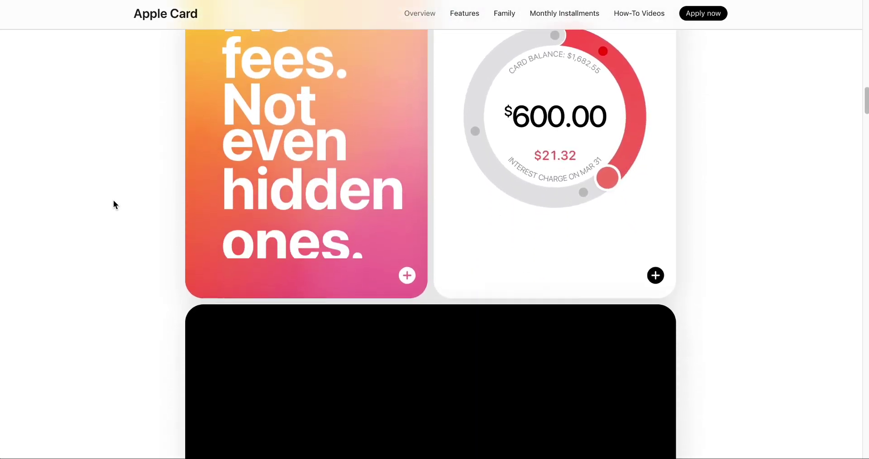
{"action": "scroll", "coordinate": [113, 201], "scroll_direction": "down", "scroll_amount": 5}
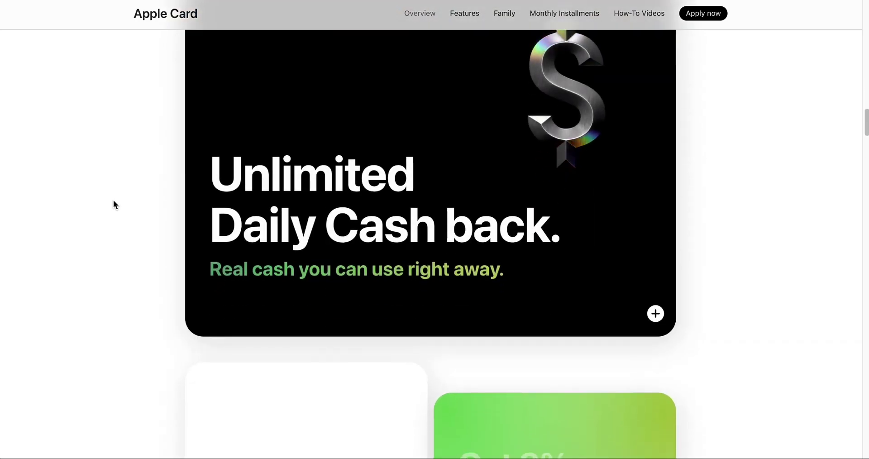
{"action": "scroll", "coordinate": [113, 200], "scroll_direction": "down", "scroll_amount": 8}
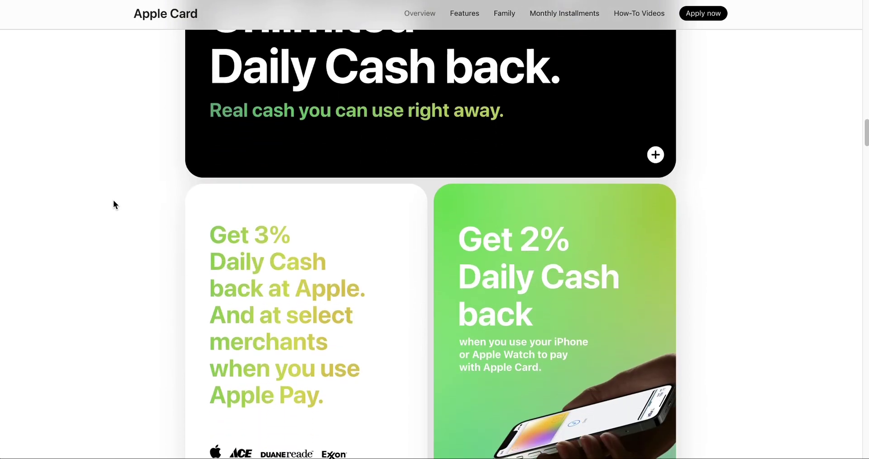
{"action": "scroll", "coordinate": [113, 200], "scroll_direction": "down", "scroll_amount": 7}
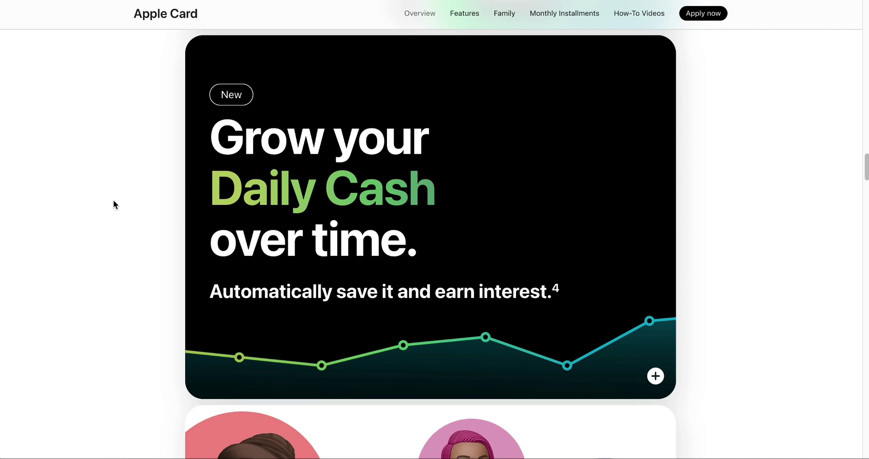
{"action": "scroll", "coordinate": [113, 200], "scroll_direction": "down", "scroll_amount": 11}
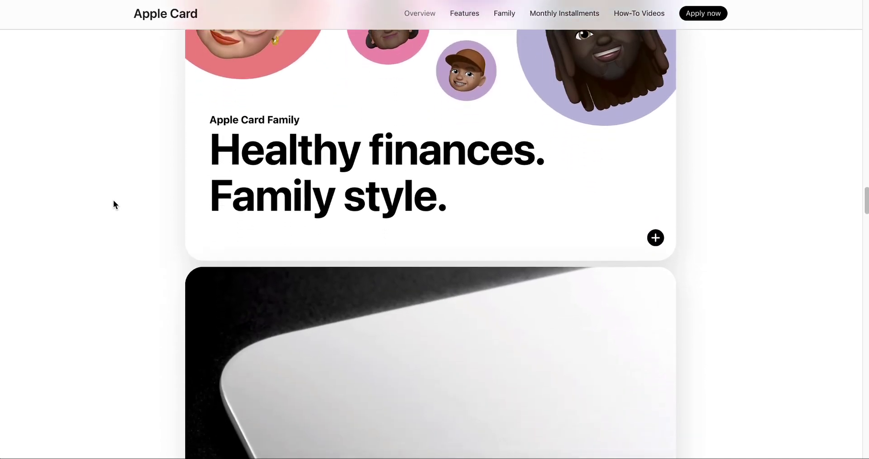
{"action": "scroll", "coordinate": [113, 199], "scroll_direction": "down", "scroll_amount": 8}
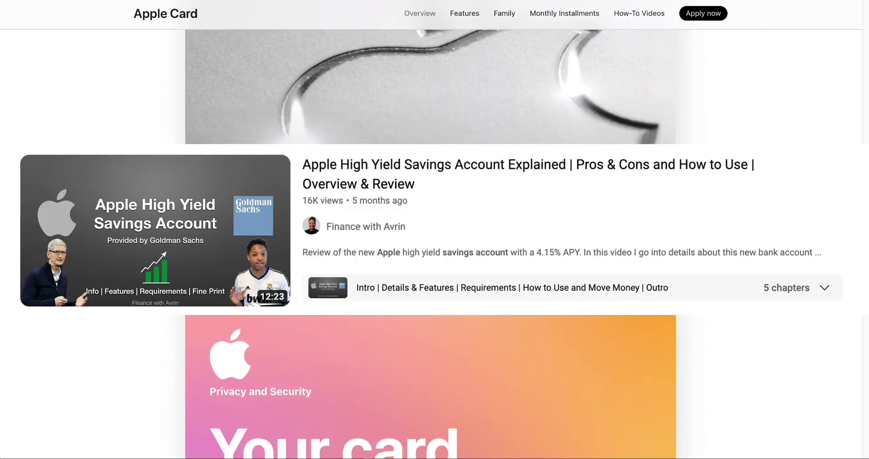
{"action": "scroll", "coordinate": [113, 199], "scroll_direction": "down", "scroll_amount": 4}
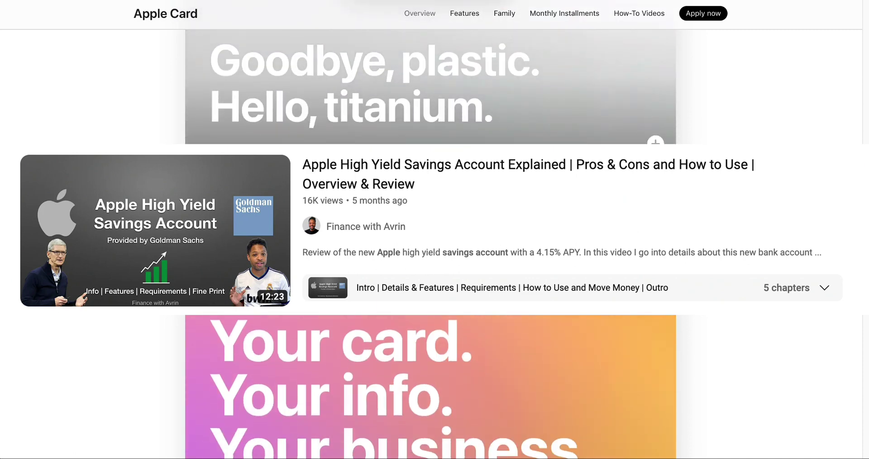
{"action": "scroll", "coordinate": [113, 200], "scroll_direction": "down", "scroll_amount": 9}
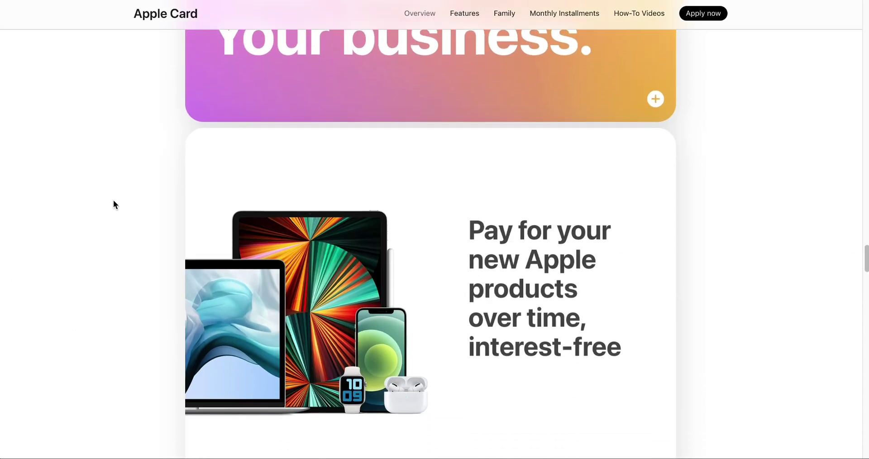
{"action": "scroll", "coordinate": [113, 204], "scroll_direction": "down", "scroll_amount": 4}
{"action": "scroll", "coordinate": [113, 204], "scroll_direction": "down", "scroll_amount": 4}
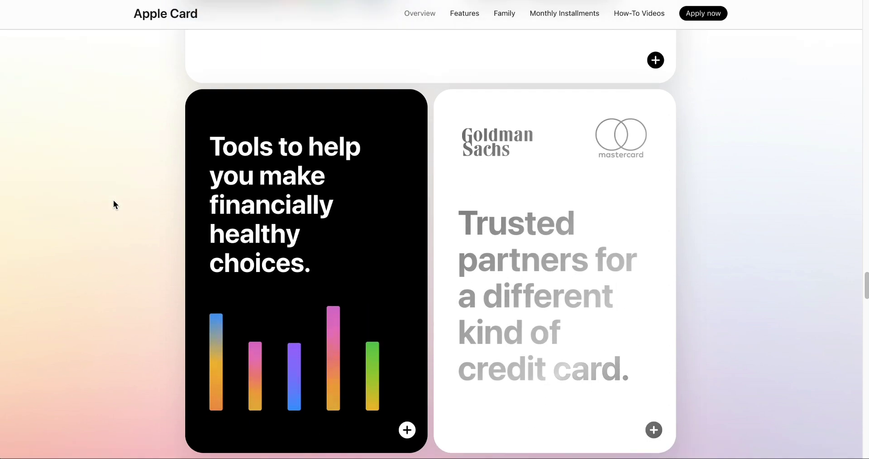
{"action": "scroll", "coordinate": [113, 200], "scroll_direction": "down", "scroll_amount": 6}
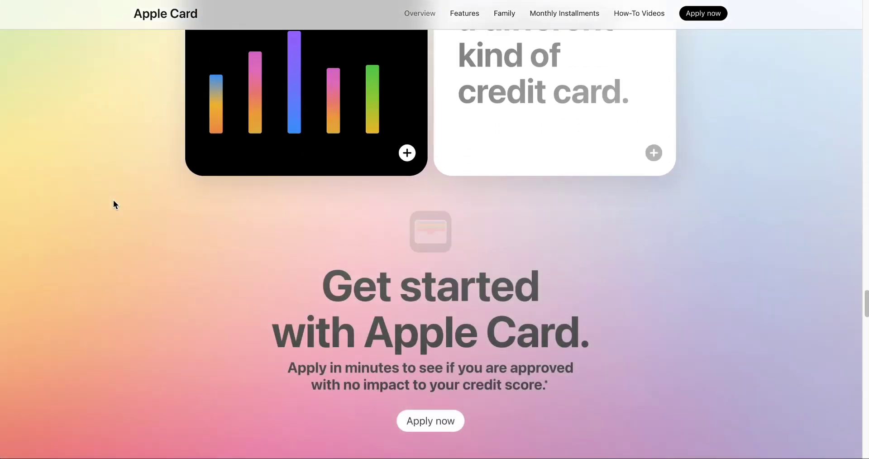
{"action": "scroll", "coordinate": [113, 202], "scroll_direction": "down", "scroll_amount": 8}
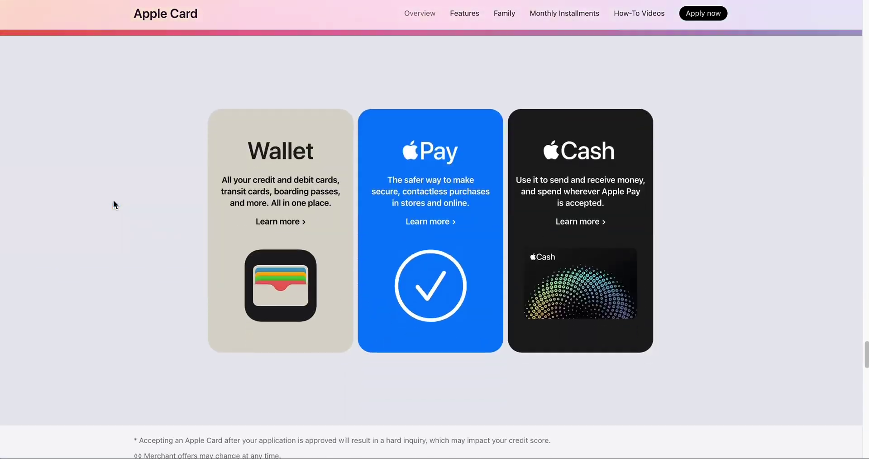
{"action": "scroll", "coordinate": [113, 200], "scroll_direction": "down", "scroll_amount": 5}
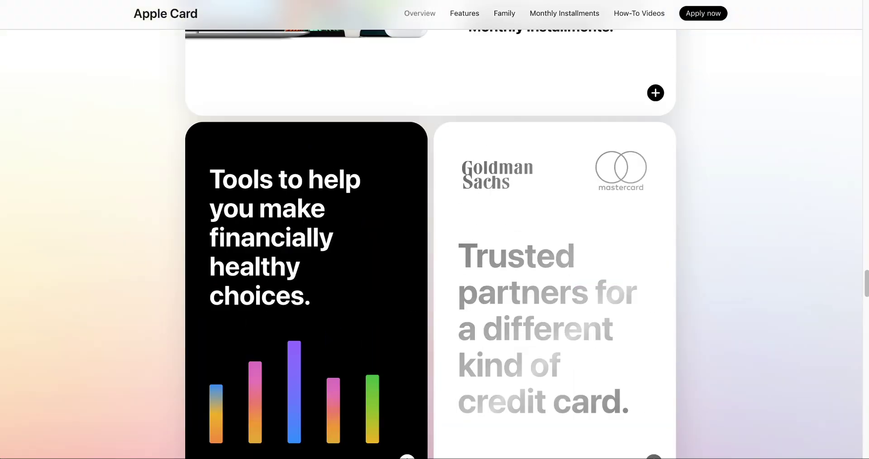
{"action": "scroll", "coordinate": [291, 240], "scroll_direction": "up", "scroll_amount": 20}
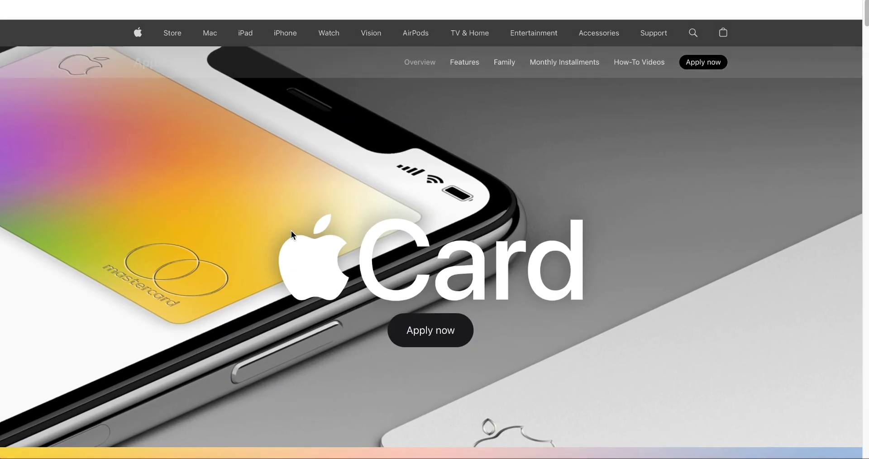
{"action": "scroll", "coordinate": [292, 232], "scroll_direction": "down", "scroll_amount": 1}
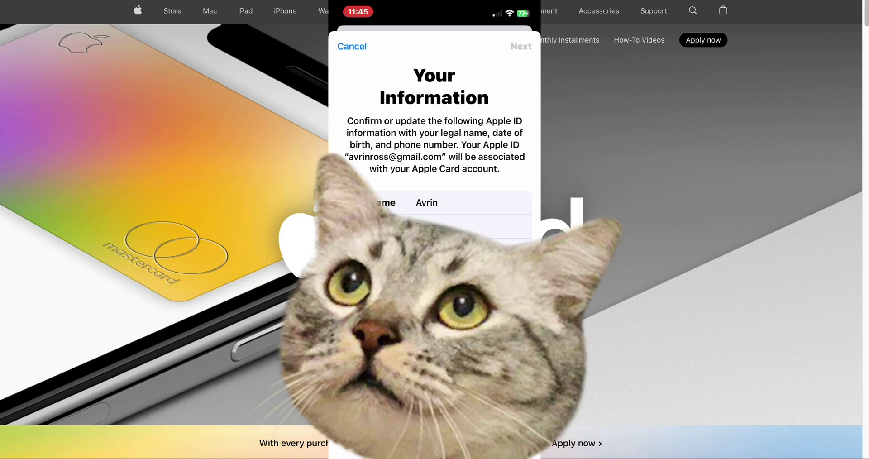
Step: Scroll down the Your Information form to reach the legal name fields and Next
{"action": "scroll", "coordinate": [142, 239], "scroll_direction": "down", "scroll_amount": 10}
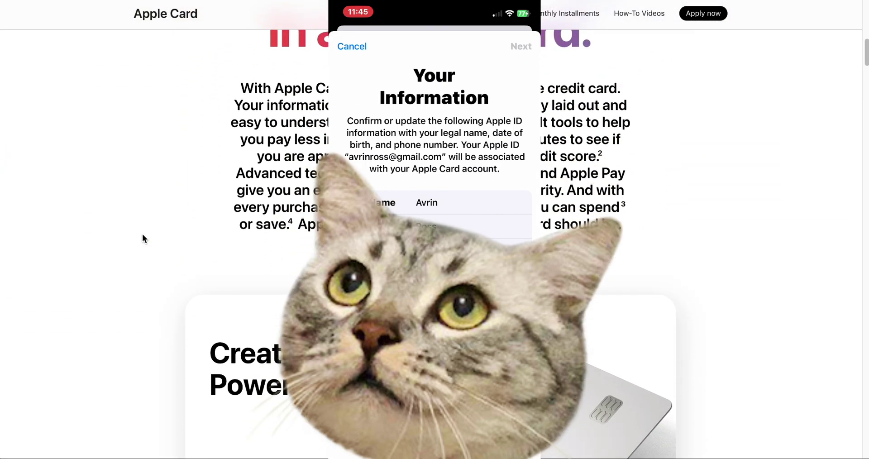
{"action": "scroll", "coordinate": [142, 235], "scroll_direction": "down", "scroll_amount": 6}
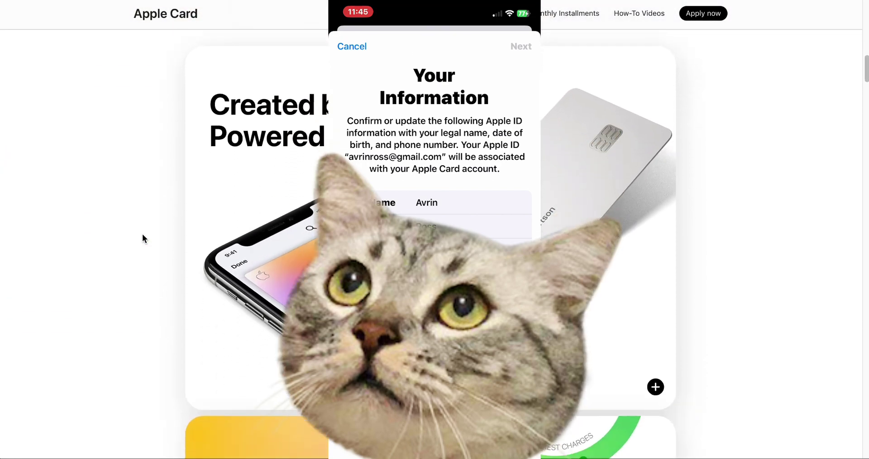
{"action": "scroll", "coordinate": [143, 238], "scroll_direction": "down", "scroll_amount": 5}
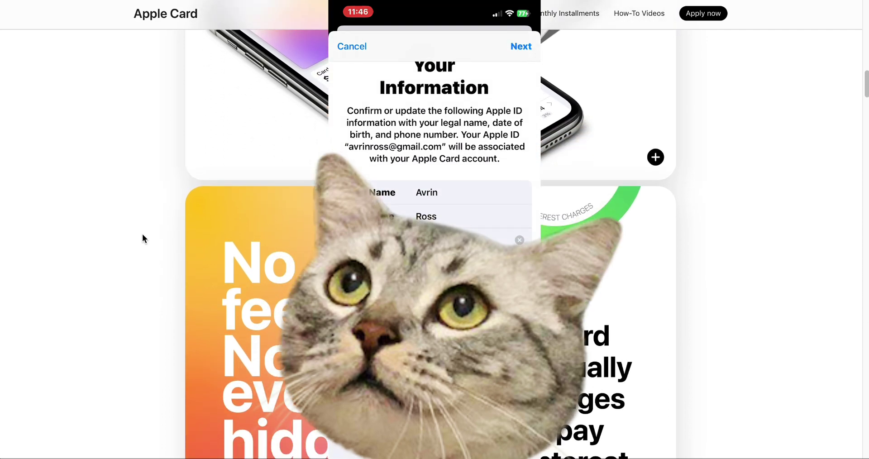
{"action": "scroll", "coordinate": [142, 234], "scroll_direction": "down", "scroll_amount": 1}
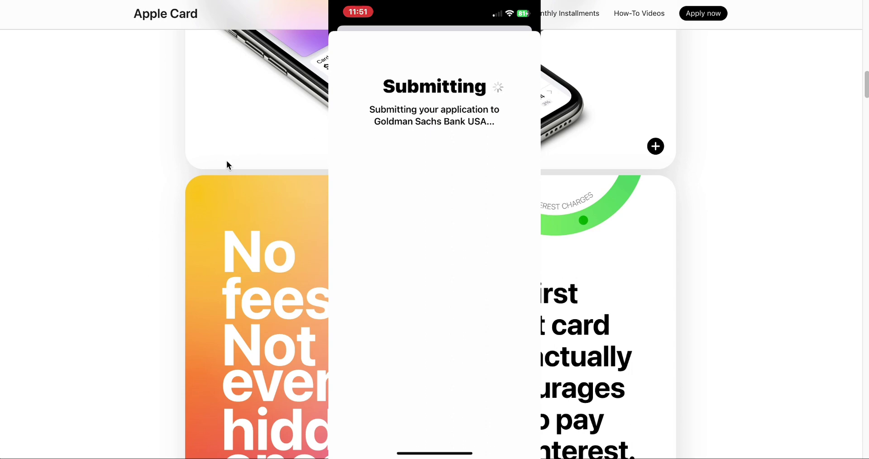
Step: Scroll the Submitting screen while waiting for the $6,500 credit limit approval offer
{"action": "scroll", "coordinate": [195, 209], "scroll_direction": "down", "scroll_amount": 10}
{"action": "scroll", "coordinate": [195, 208], "scroll_direction": "down", "scroll_amount": 13}
{"action": "scroll", "coordinate": [195, 209], "scroll_direction": "down", "scroll_amount": 2}
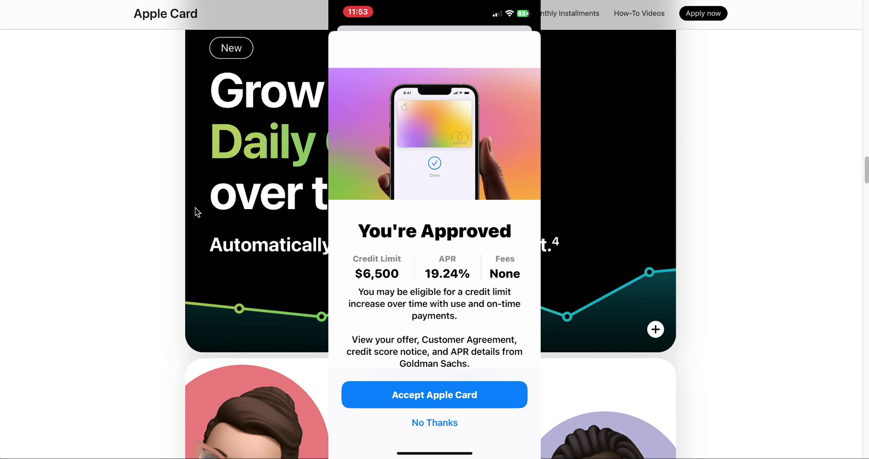
Step: Scroll through the You're Approved screen reviewing the $6,500 limit, 19.24% APR and no fees
{"action": "scroll", "coordinate": [195, 207], "scroll_direction": "down", "scroll_amount": 4}
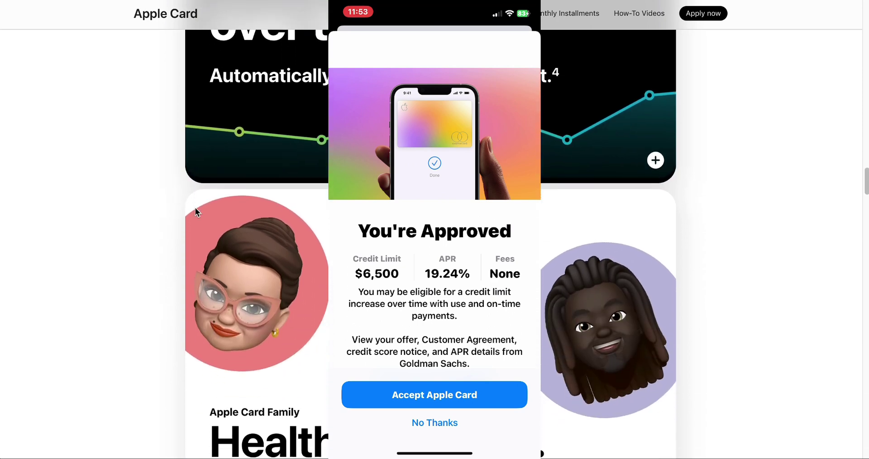
{"action": "scroll", "coordinate": [194, 207], "scroll_direction": "down", "scroll_amount": 15}
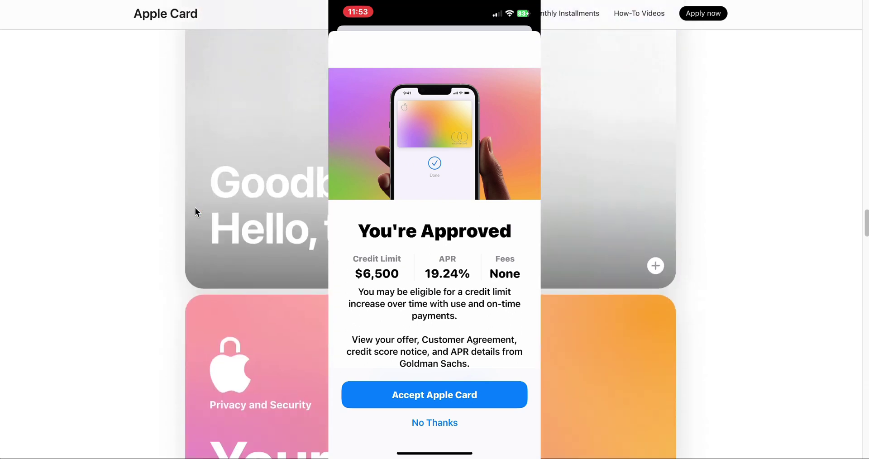
{"action": "scroll", "coordinate": [195, 208], "scroll_direction": "down", "scroll_amount": 15}
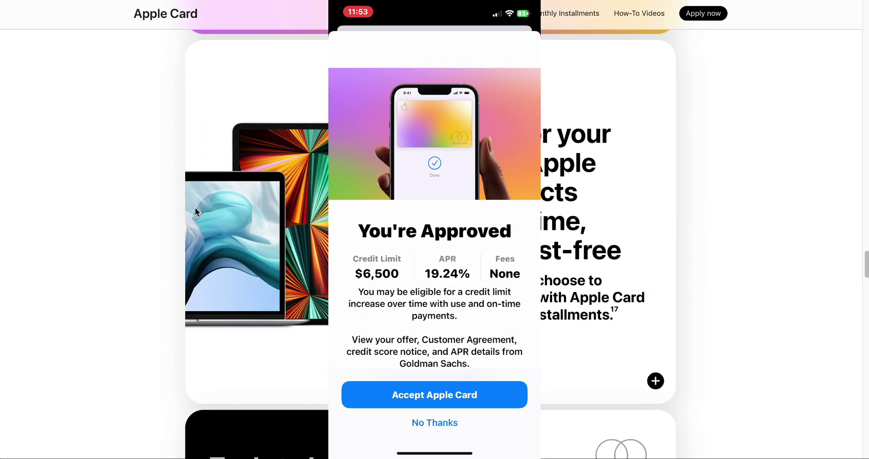
{"action": "scroll", "coordinate": [195, 208], "scroll_direction": "down", "scroll_amount": 15}
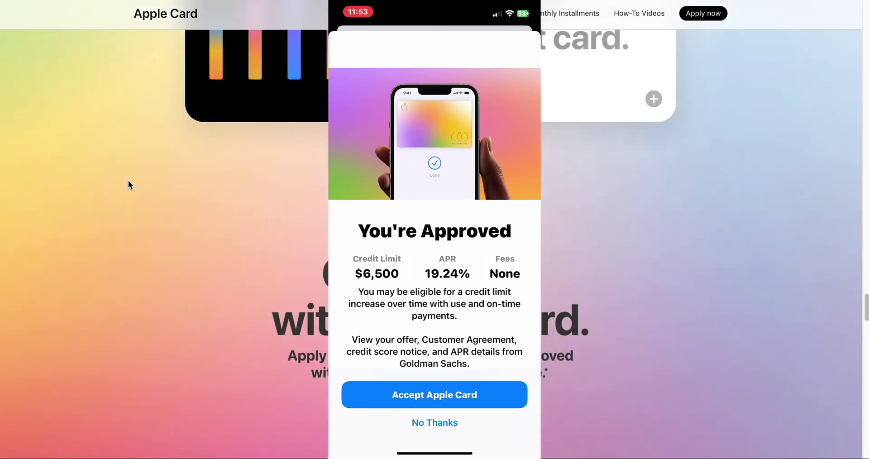
{"action": "scroll", "coordinate": [129, 181], "scroll_direction": "down", "scroll_amount": 15}
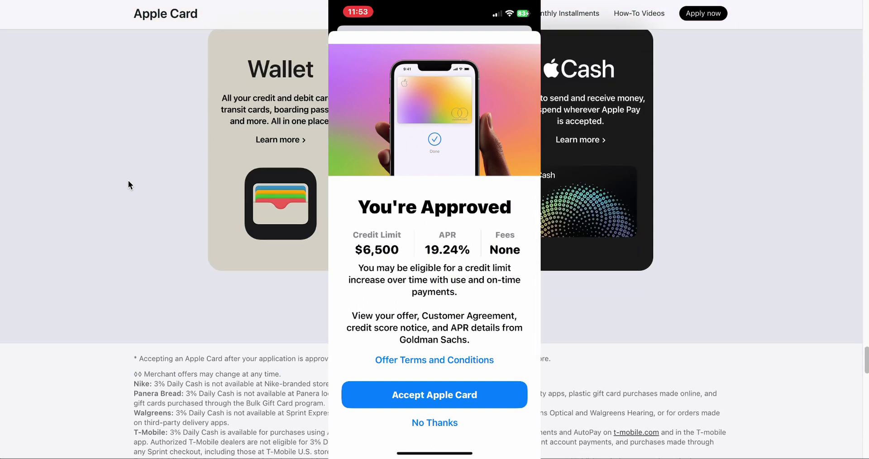
{"action": "scroll", "coordinate": [129, 180], "scroll_direction": "up", "scroll_amount": 2}
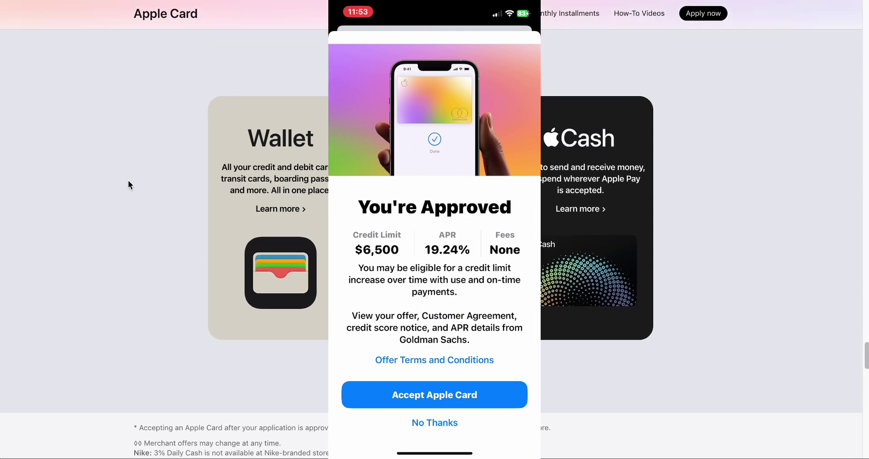
{"action": "scroll", "coordinate": [128, 180], "scroll_direction": "up", "scroll_amount": 4}
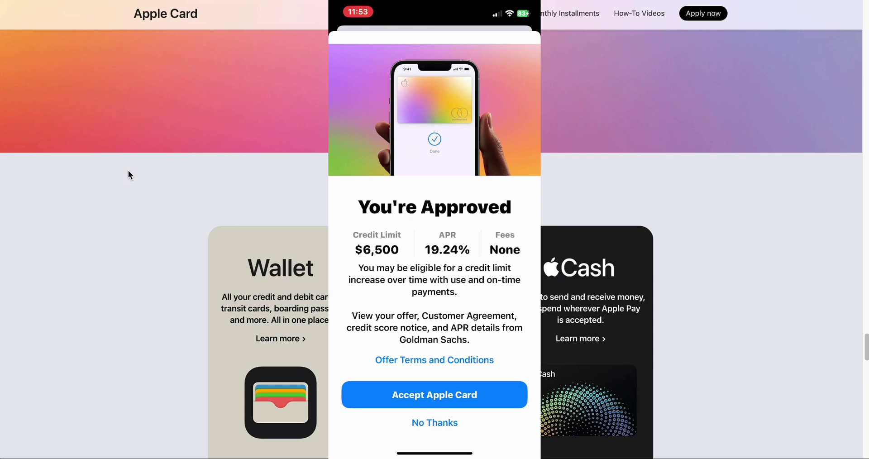
{"action": "scroll", "coordinate": [128, 170], "scroll_direction": "up", "scroll_amount": 8}
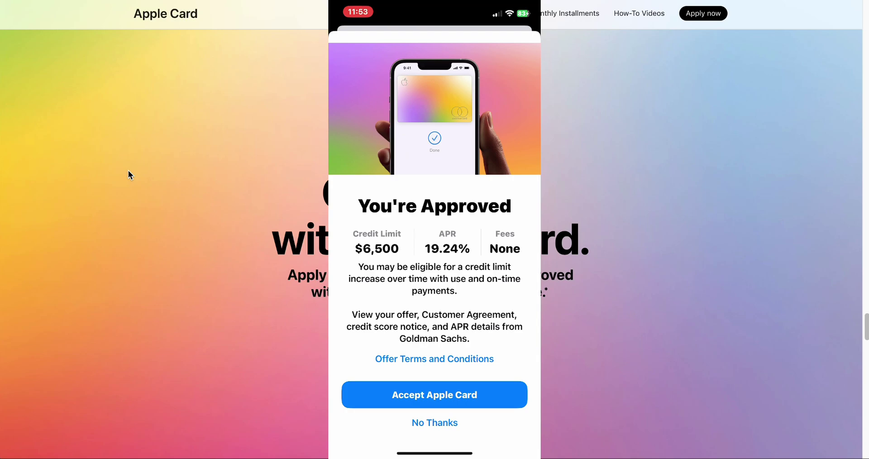
{"action": "scroll", "coordinate": [128, 170], "scroll_direction": "down", "scroll_amount": 20}
{"action": "scroll", "coordinate": [128, 171], "scroll_direction": "up", "scroll_amount": 15}
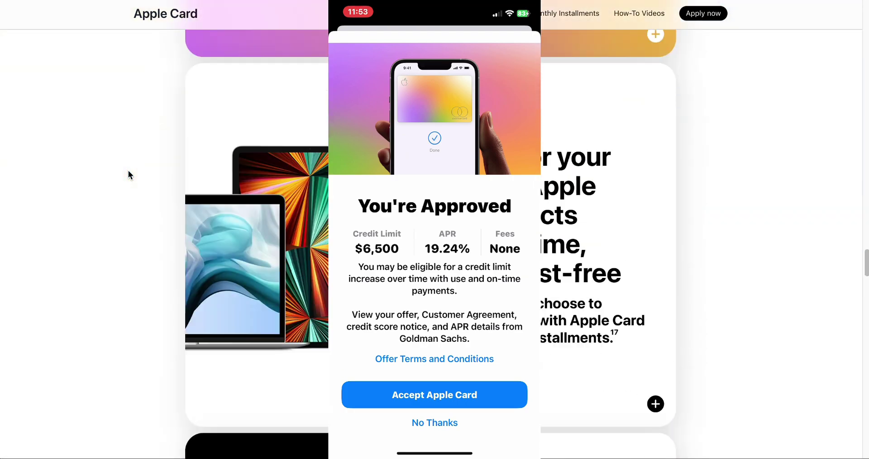
{"action": "scroll", "coordinate": [128, 170], "scroll_direction": "up", "scroll_amount": 5}
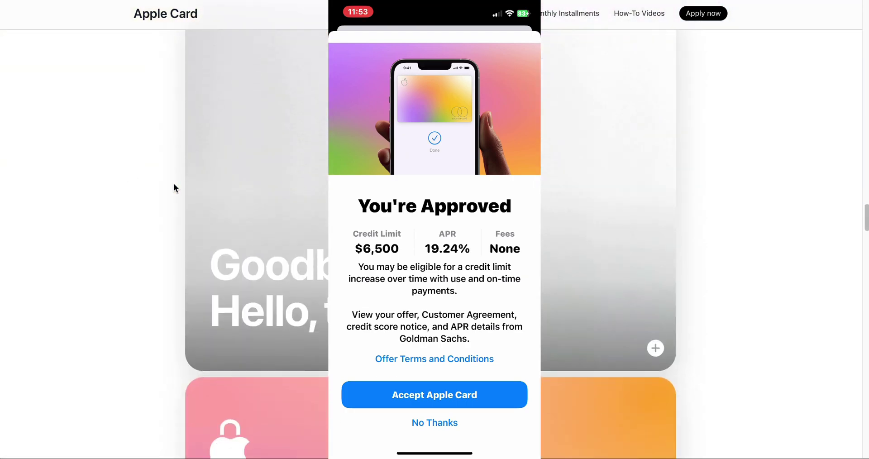
{"action": "scroll", "coordinate": [115, 236], "scroll_direction": "up", "scroll_amount": 3}
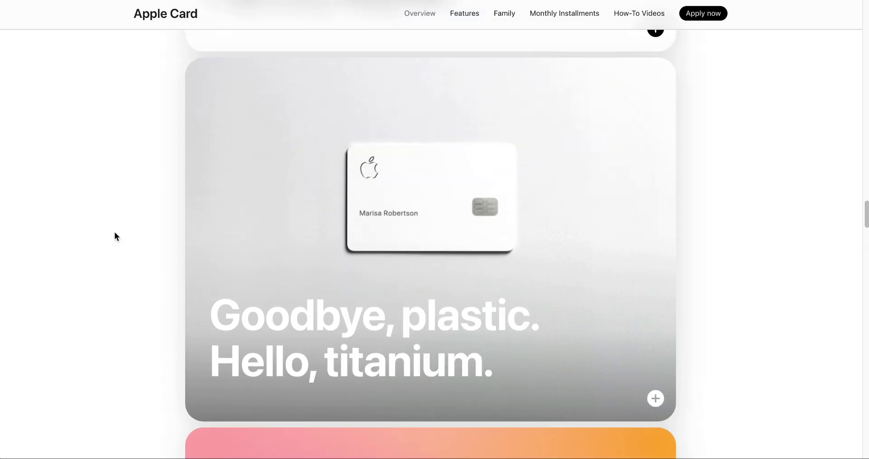
{"action": "scroll", "coordinate": [116, 235], "scroll_direction": "up", "scroll_amount": 15}
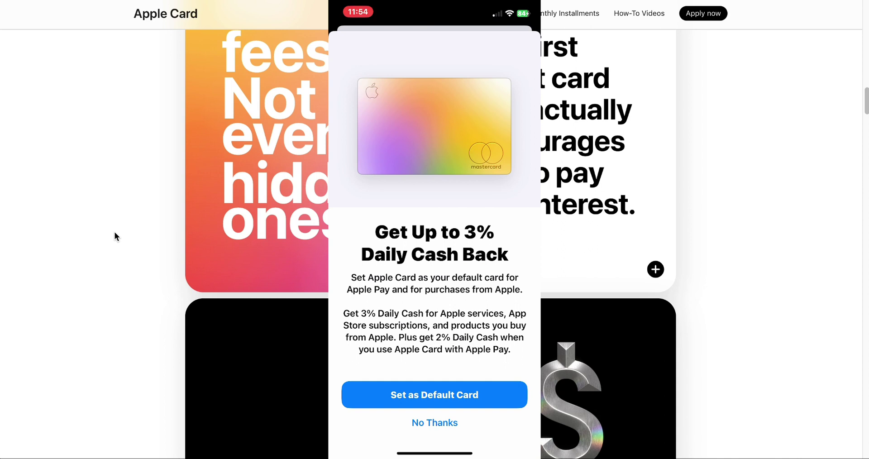
Step: Scroll the offer and Daily Cash screens to reach Accept Apple Card and the default-card choice
{"action": "scroll", "coordinate": [115, 232], "scroll_direction": "up", "scroll_amount": 10}
{"action": "scroll", "coordinate": [115, 232], "scroll_direction": "down", "scroll_amount": 1}
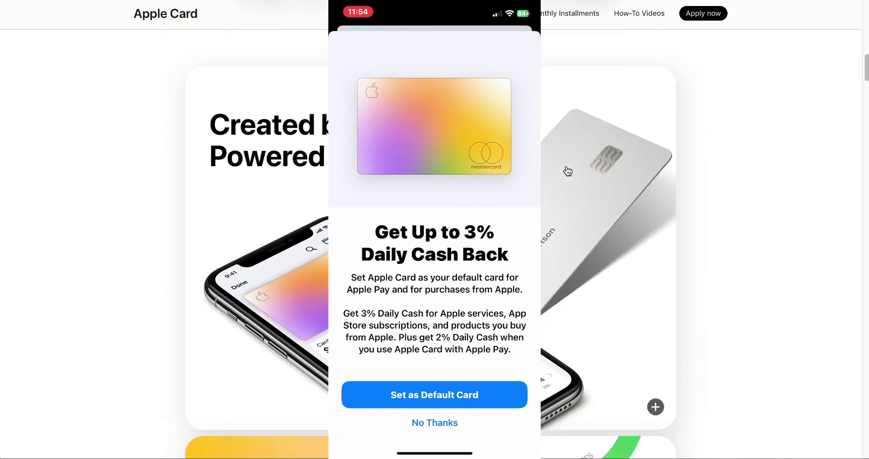
{"action": "scroll", "coordinate": [568, 170], "scroll_direction": "up", "scroll_amount": 10}
{"action": "scroll", "coordinate": [567, 171], "scroll_direction": "up", "scroll_amount": 5}
{"action": "scroll", "coordinate": [566, 170], "scroll_direction": "down", "scroll_amount": 5}
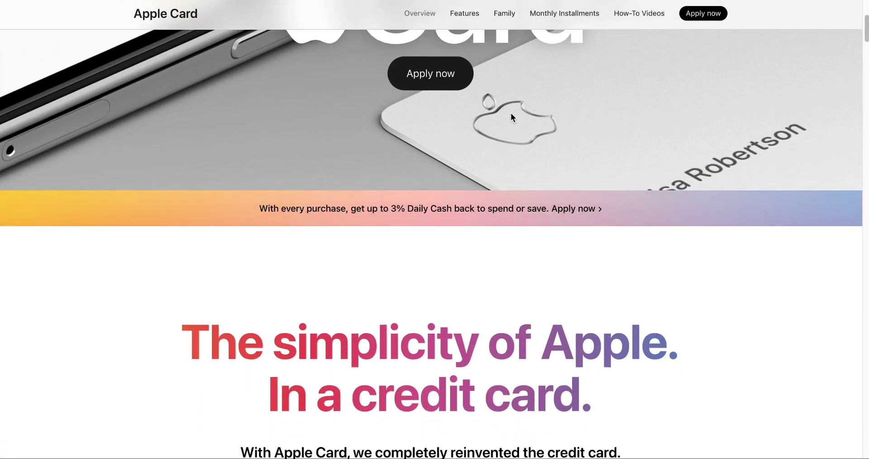
{"action": "scroll", "coordinate": [495, 169], "scroll_direction": "up", "scroll_amount": 4}
{"action": "scroll", "coordinate": [496, 169], "scroll_direction": "down", "scroll_amount": 10}
{"action": "scroll", "coordinate": [496, 170], "scroll_direction": "down", "scroll_amount": 6}
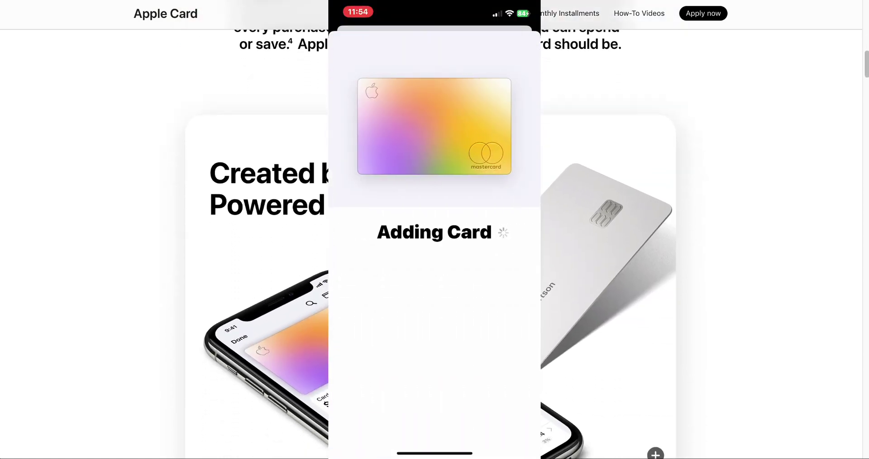
Step: Scroll past the Card Added screen toward the titanium Apple Card offer
{"action": "scroll", "coordinate": [495, 169], "scroll_direction": "down", "scroll_amount": 15}
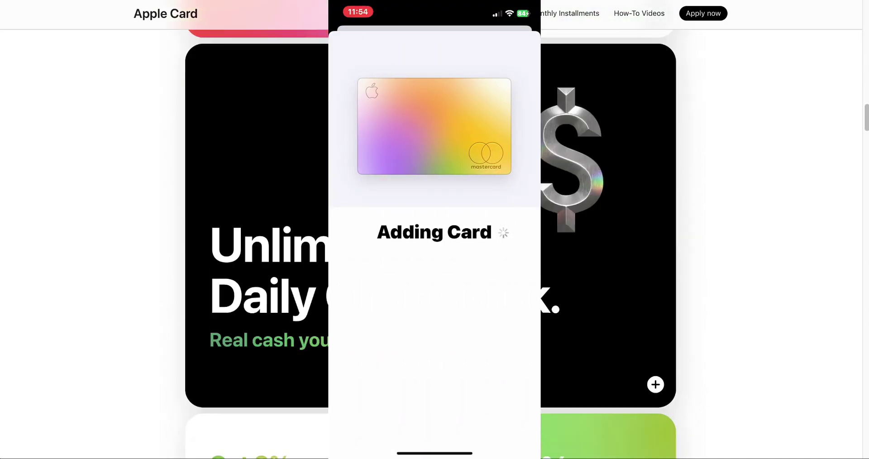
{"action": "scroll", "coordinate": [496, 169], "scroll_direction": "down", "scroll_amount": 15}
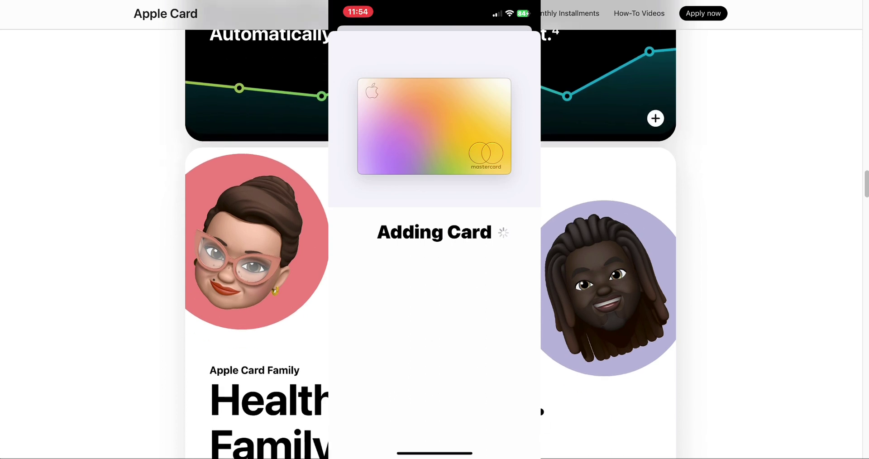
{"action": "scroll", "coordinate": [496, 169], "scroll_direction": "down", "scroll_amount": 8}
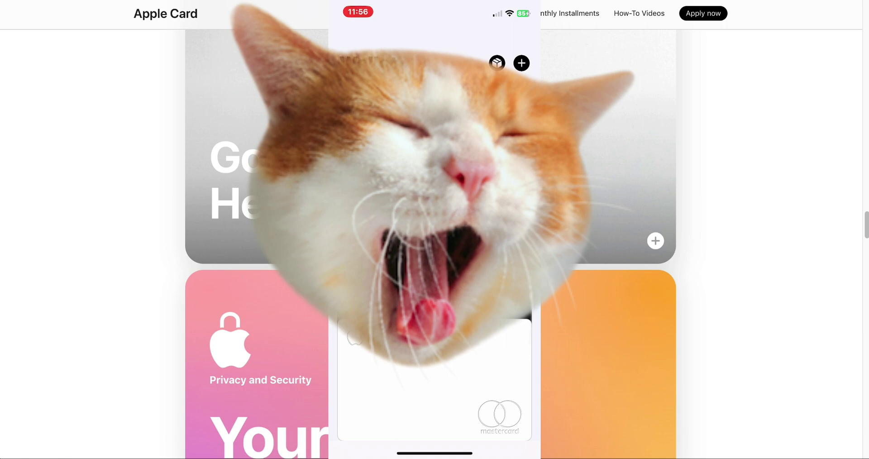
Step: Scroll the shipping address screen to confirm the titanium card order
{"action": "scroll", "coordinate": [435, 244], "scroll_direction": "down", "scroll_amount": 1}
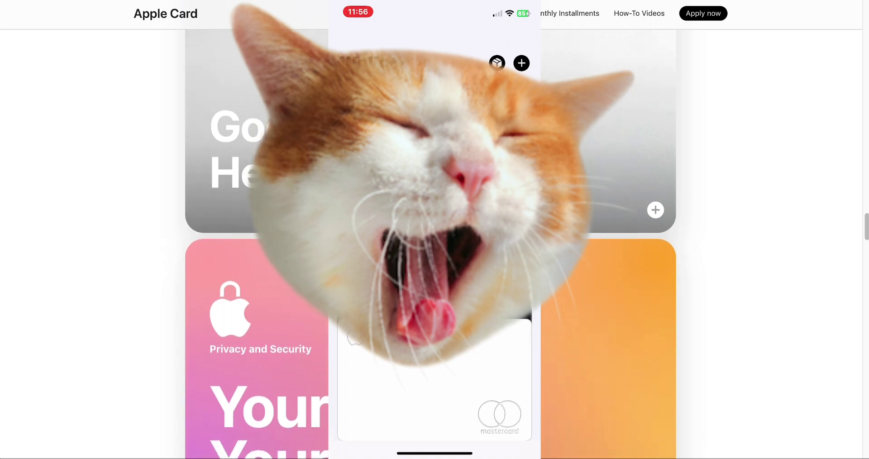
Step: Scroll through Apple Card's details page showing $0.00 balance and $6,500.00 available
{"action": "scroll", "coordinate": [434, 244], "scroll_direction": "down", "scroll_amount": 5}
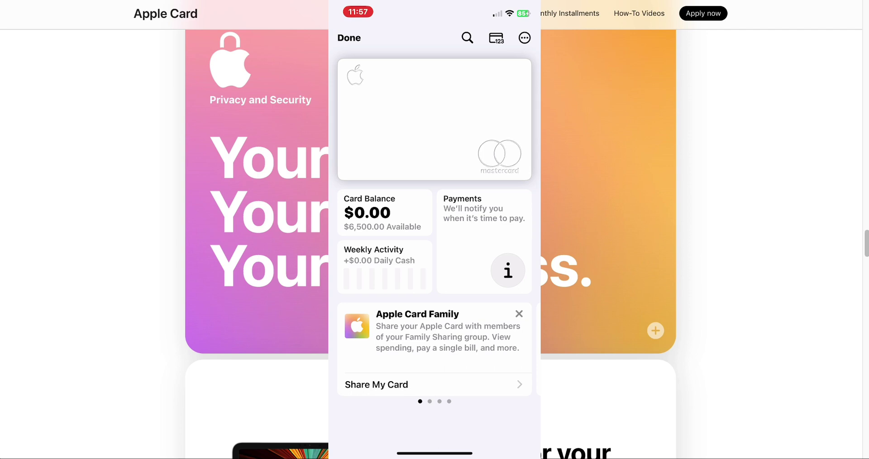
{"action": "scroll", "coordinate": [606, 204], "scroll_direction": "down", "scroll_amount": 1}
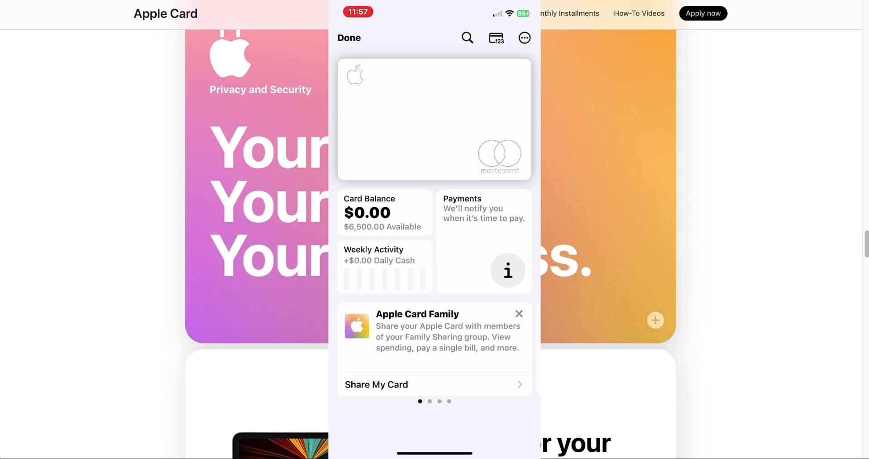
{"action": "scroll", "coordinate": [606, 204], "scroll_direction": "down", "scroll_amount": 10}
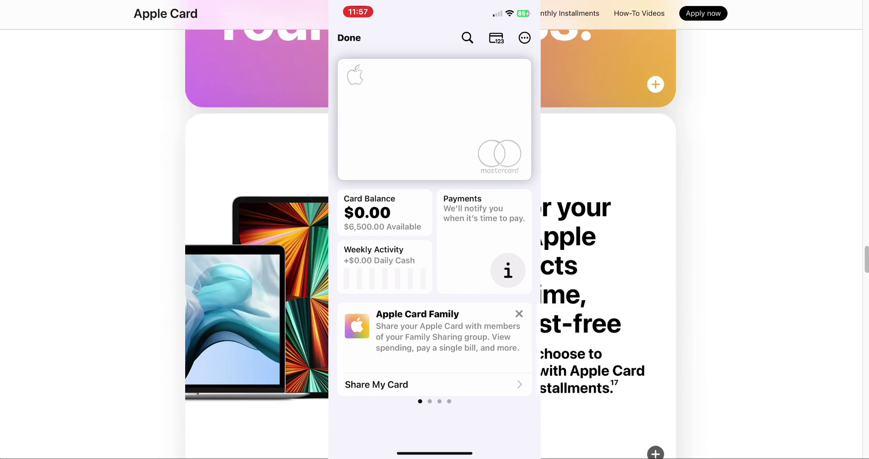
{"action": "scroll", "coordinate": [167, 282], "scroll_direction": "down", "scroll_amount": 5}
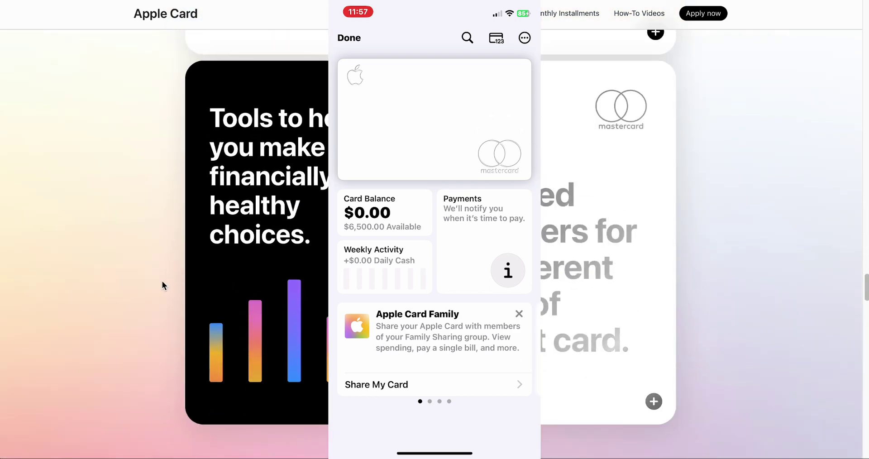
{"action": "scroll", "coordinate": [158, 281], "scroll_direction": "down", "scroll_amount": 3}
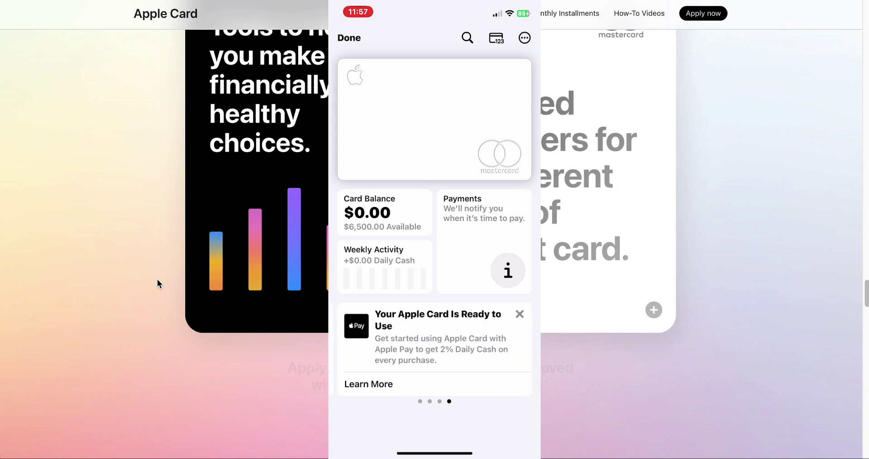
{"action": "scroll", "coordinate": [156, 278], "scroll_direction": "down", "scroll_amount": 2}
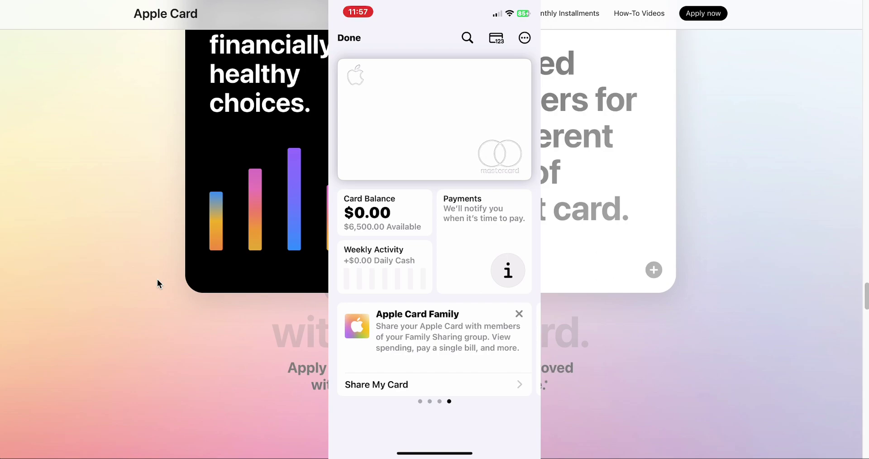
Step: Scroll the apple.com Apple Card page back to the 'The simplicity of Apple. In a credit card.' hero
{"action": "scroll", "coordinate": [157, 279], "scroll_direction": "down", "scroll_amount": 15}
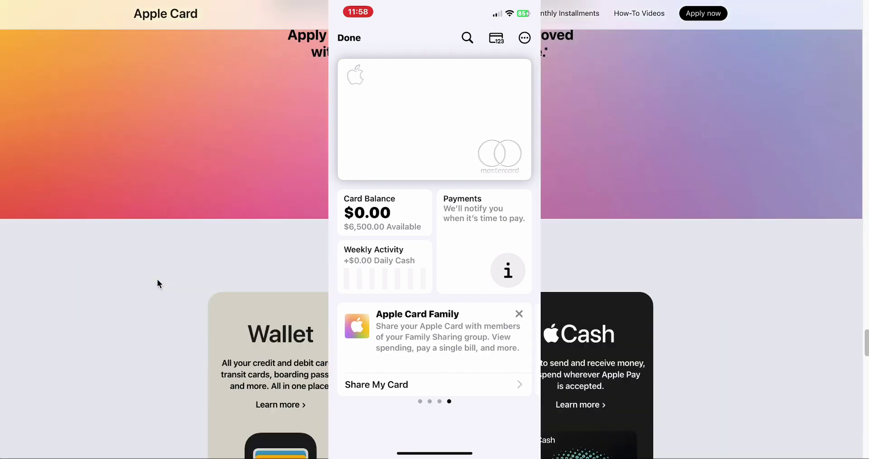
{"action": "scroll", "coordinate": [157, 279], "scroll_direction": "down", "scroll_amount": 10}
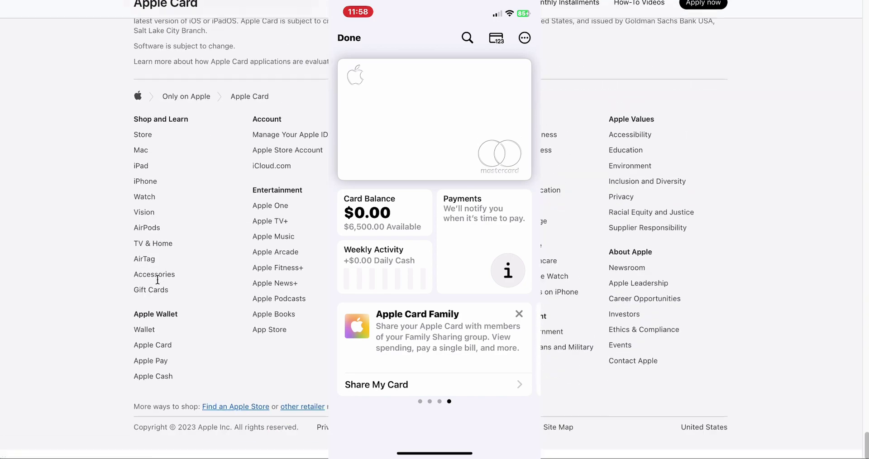
{"action": "scroll", "coordinate": [157, 277], "scroll_direction": "up", "scroll_amount": 5}
{"action": "scroll", "coordinate": [158, 278], "scroll_direction": "up", "scroll_amount": 20}
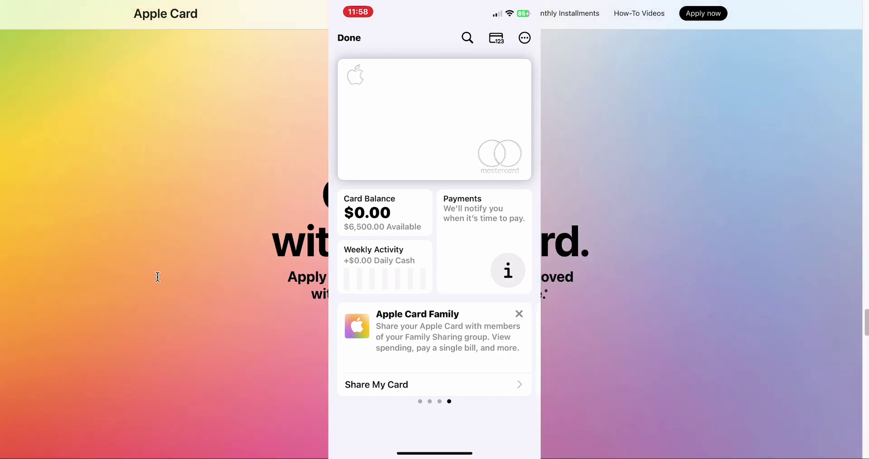
{"action": "scroll", "coordinate": [157, 278], "scroll_direction": "down", "scroll_amount": 15}
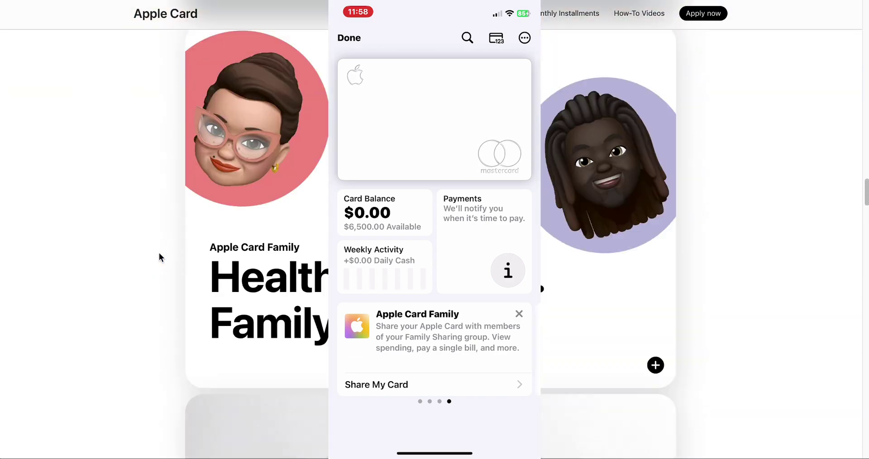
{"action": "scroll", "coordinate": [159, 256], "scroll_direction": "up", "scroll_amount": 1}
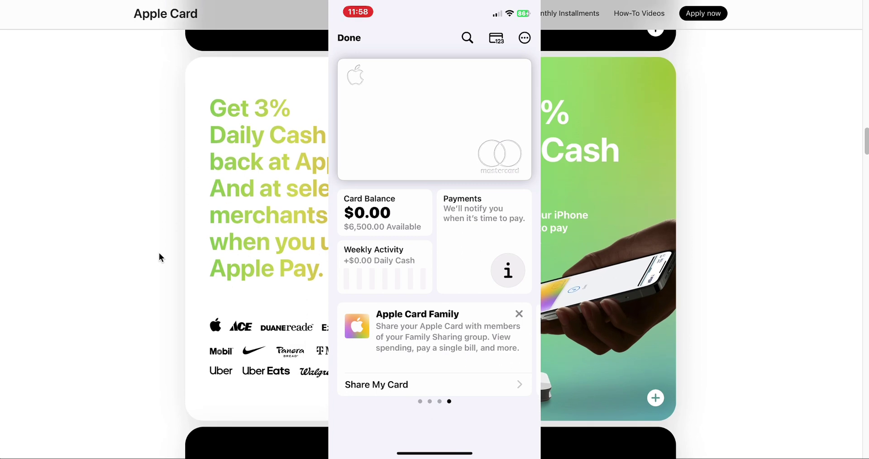
{"action": "scroll", "coordinate": [159, 257], "scroll_direction": "up", "scroll_amount": 10}
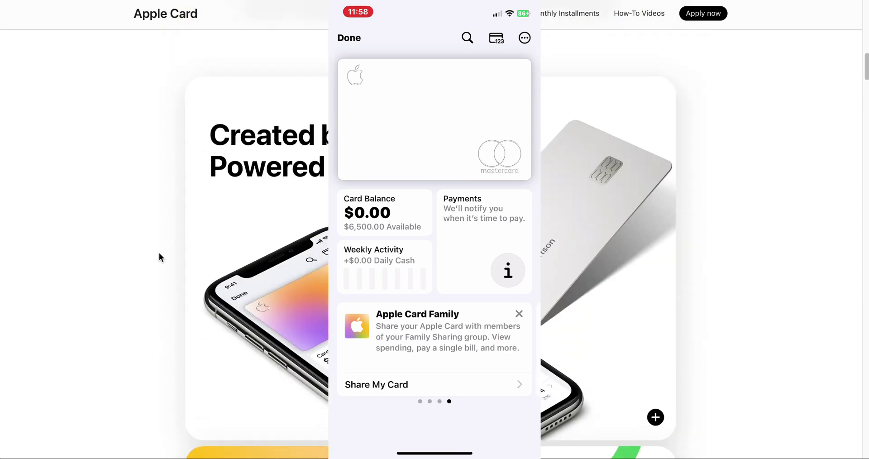
{"action": "scroll", "coordinate": [159, 257], "scroll_direction": "up", "scroll_amount": 5}
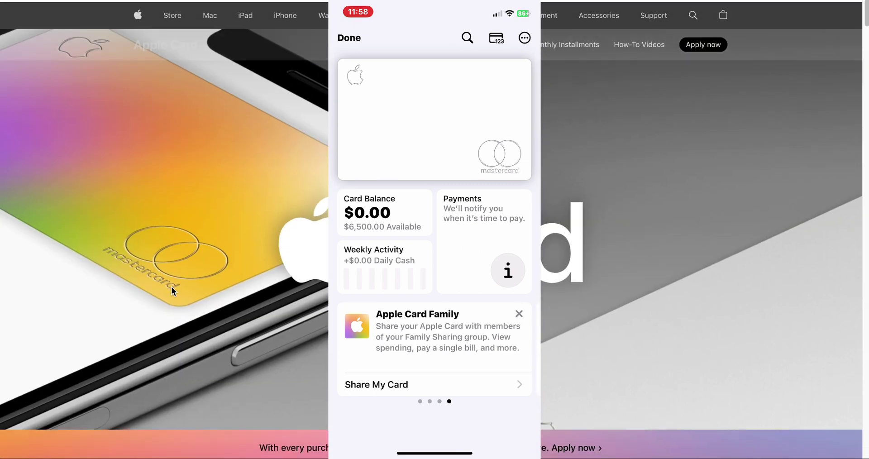
{"action": "scroll", "coordinate": [173, 291], "scroll_direction": "down", "scroll_amount": 1}
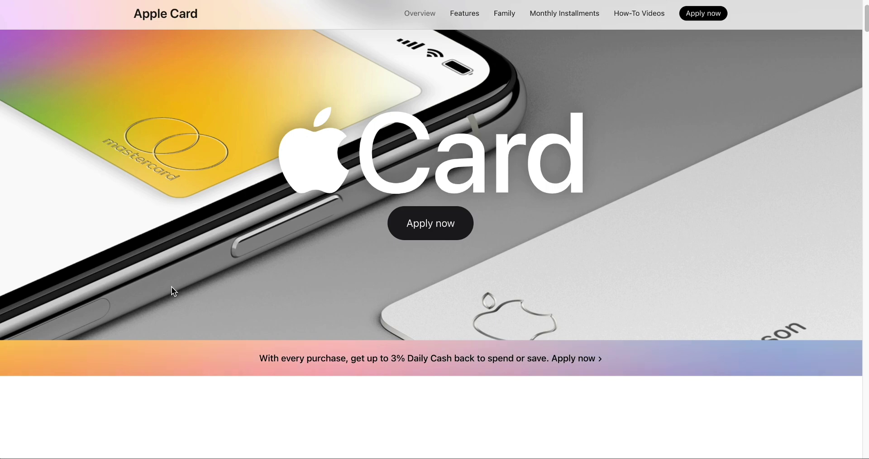
{"action": "scroll", "coordinate": [172, 288], "scroll_direction": "down", "scroll_amount": 8}
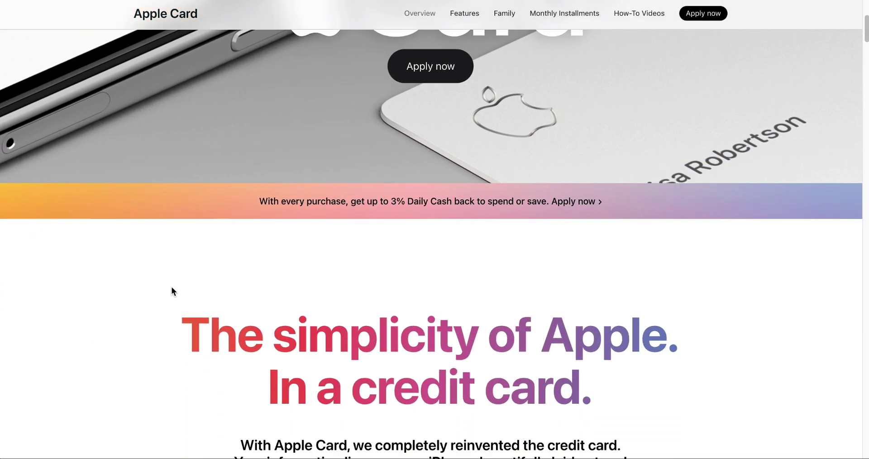